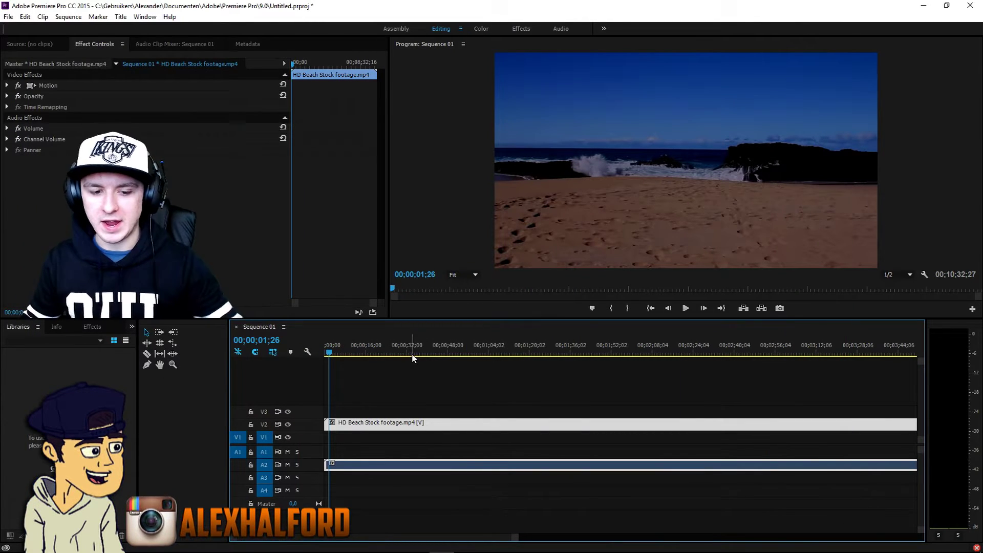
# Step: Move the playhead to a later moment of the beach footage on the timeline
pyautogui.click(379, 354)
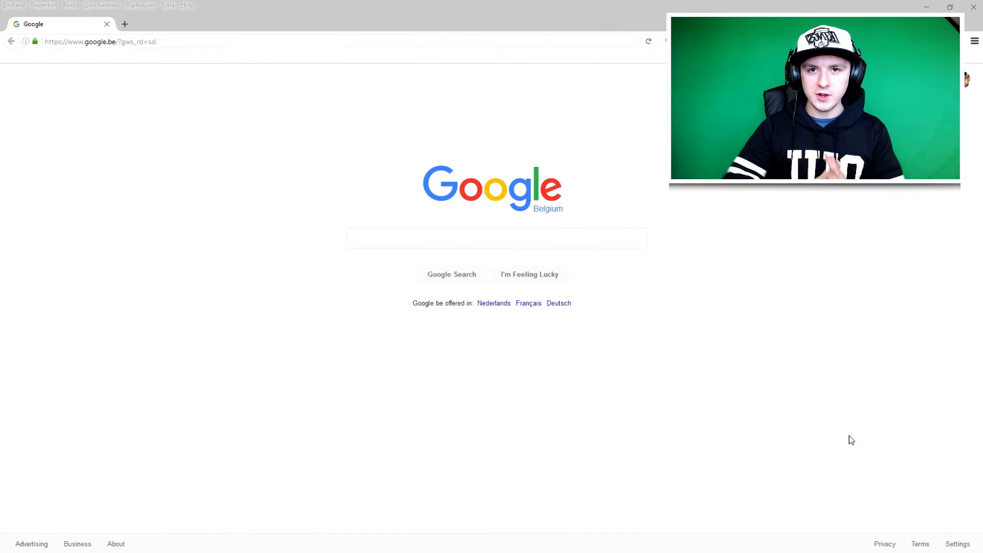
# Step: Run a Google web search for 'black bars png'
pyautogui.click(511, 240)
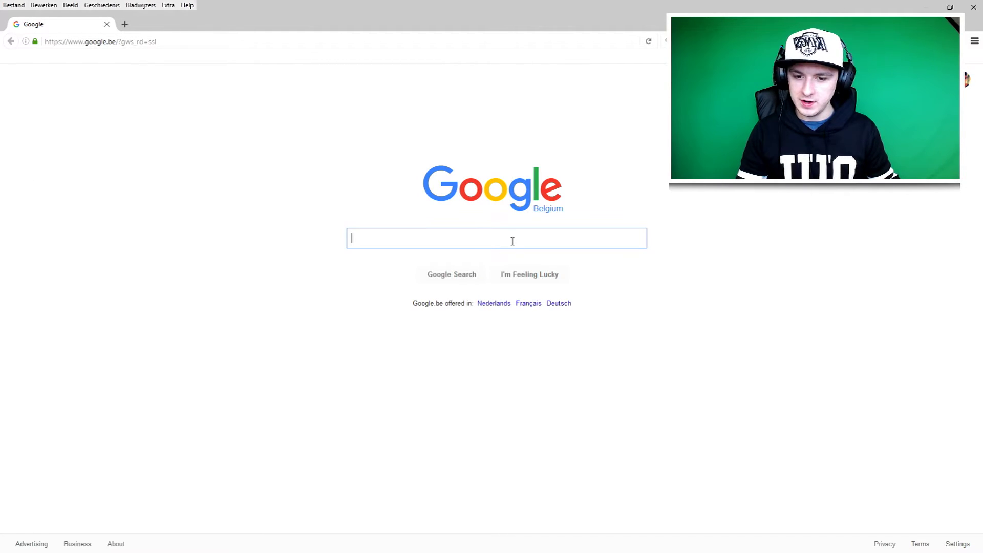
pyautogui.write('black bars ')
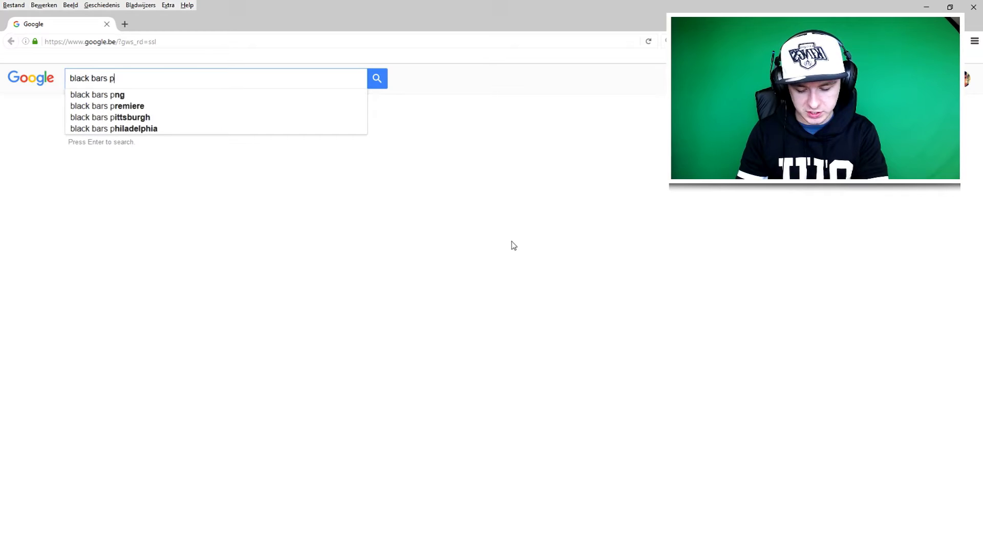
pyautogui.write('png')
pyautogui.press('Return')
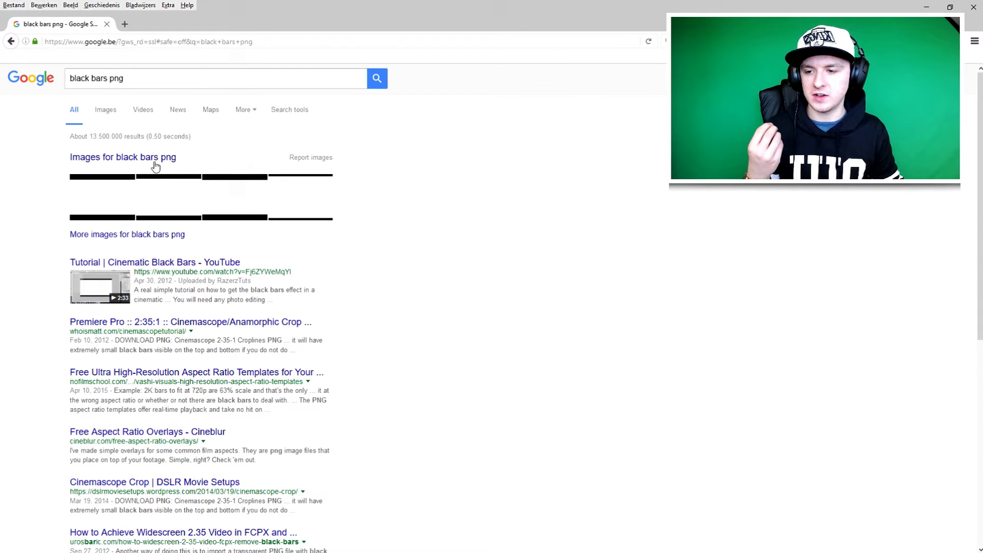
# Step: Switch the 'black bars png' results to Google Images
pyautogui.click(112, 110)
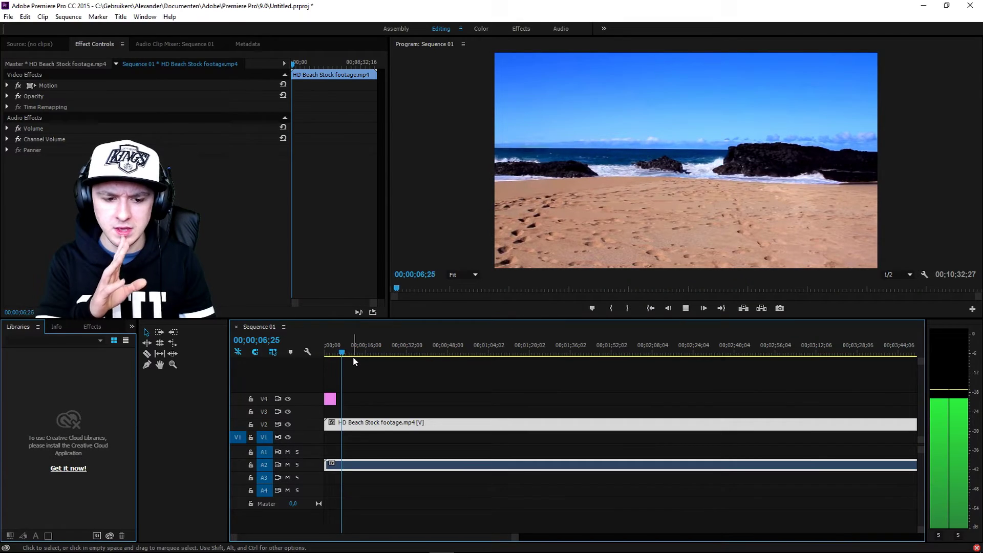
# Step: Drag the 2K-crop-bars.png clip's end on V4 further along, previewing the bars in playback
pyautogui.press('space')
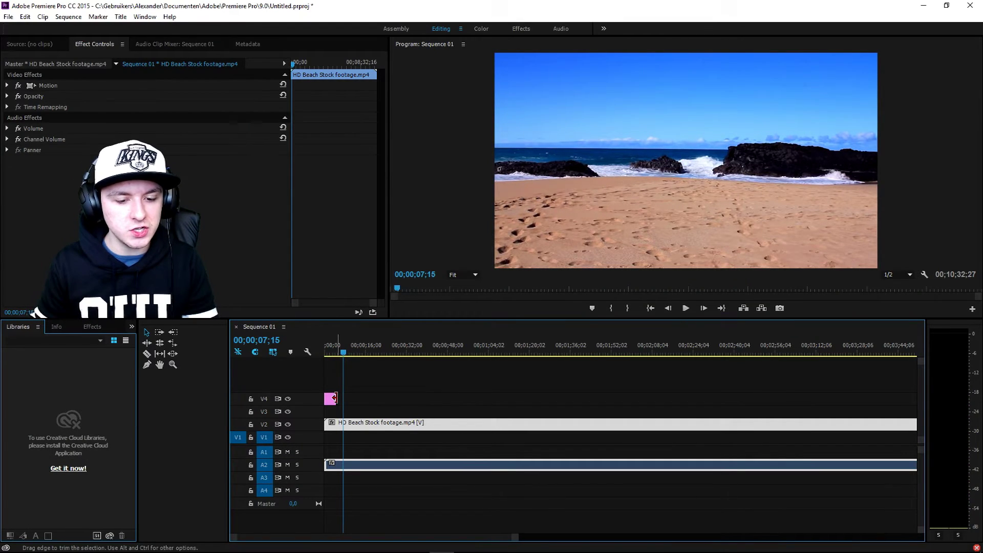
pyautogui.moveTo(336, 397); pyautogui.dragTo(609, 398)
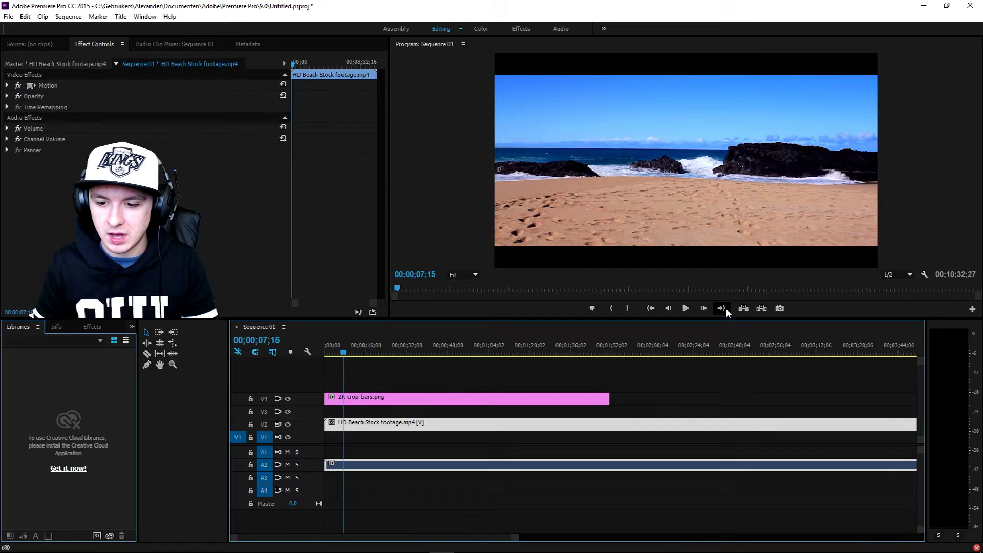
pyautogui.press('space')
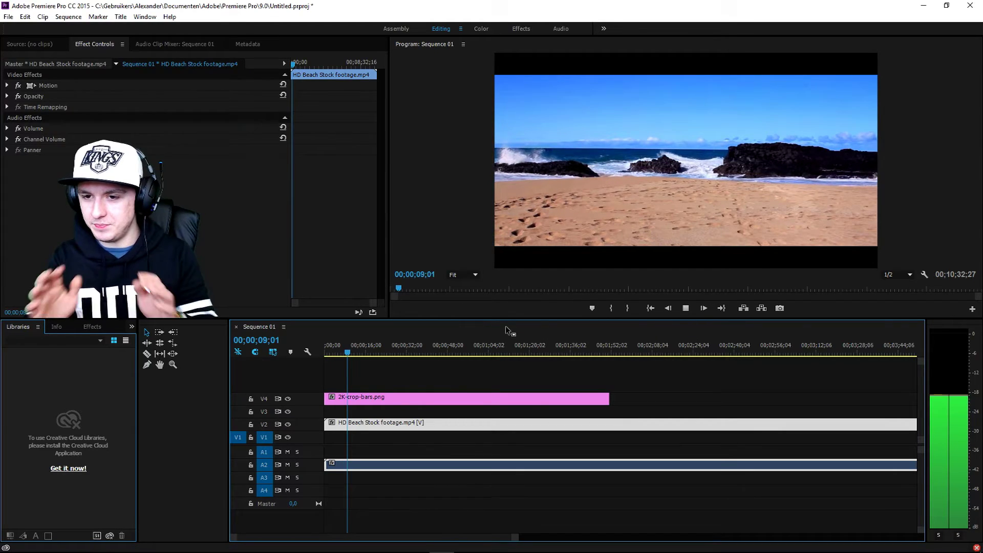
pyautogui.press('space')
pyautogui.press('b')
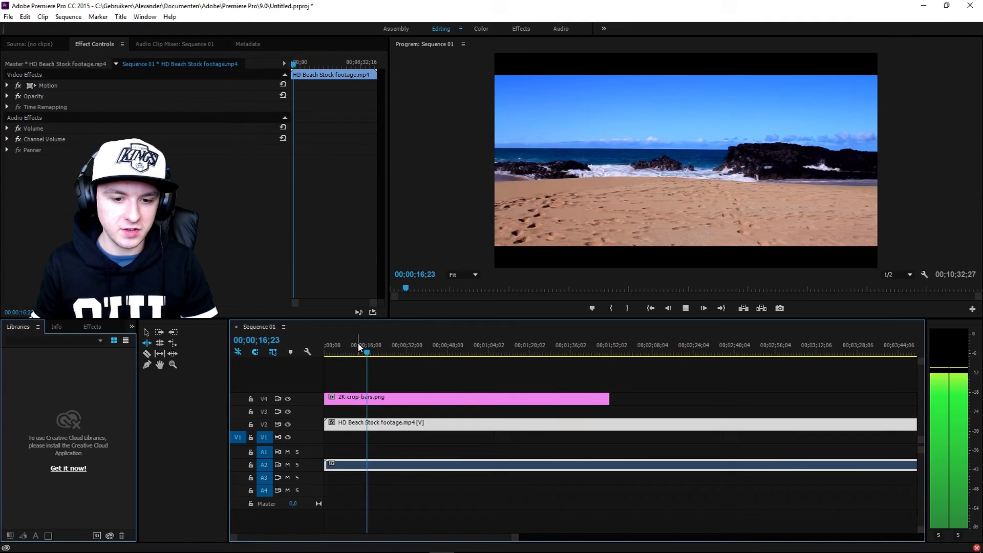
pyautogui.click(434, 344)
# Step: Move the 2K-crop-bars.png clip up to V5 and later in the sequence
pyautogui.press('v')
pyautogui.press('space')
pyautogui.moveTo(432, 398); pyautogui.dragTo(588, 401)
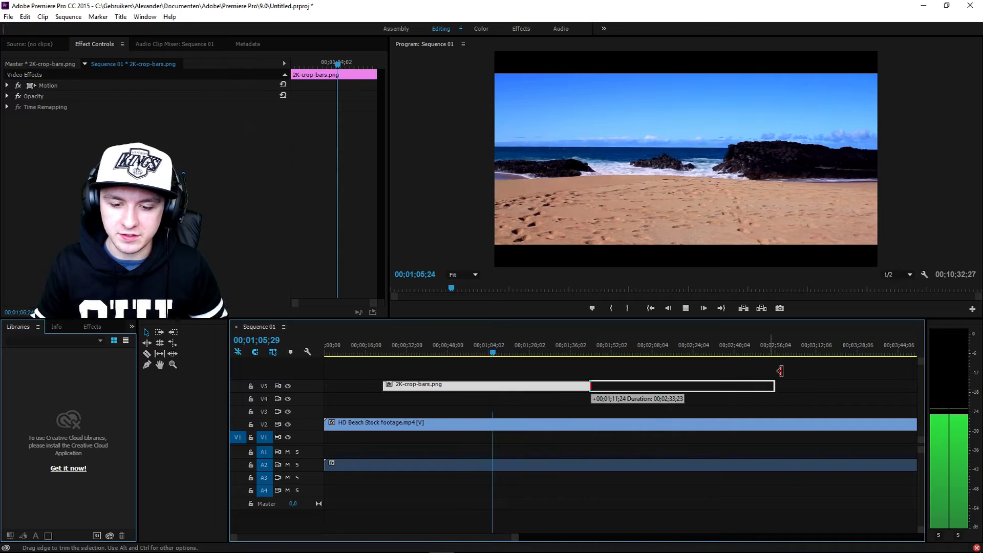
# Step: Stretch the V5 black-bars clip to the end of the beach footage and play to check it
pyautogui.moveTo(589, 390); pyautogui.dragTo(870, 390)
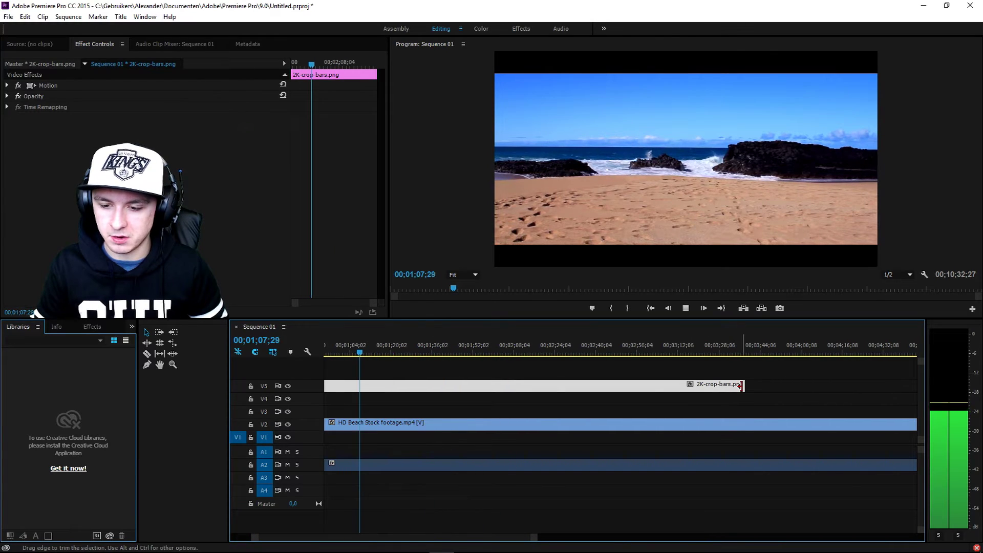
pyautogui.moveTo(623, 357); pyautogui.dragTo(554, 355)
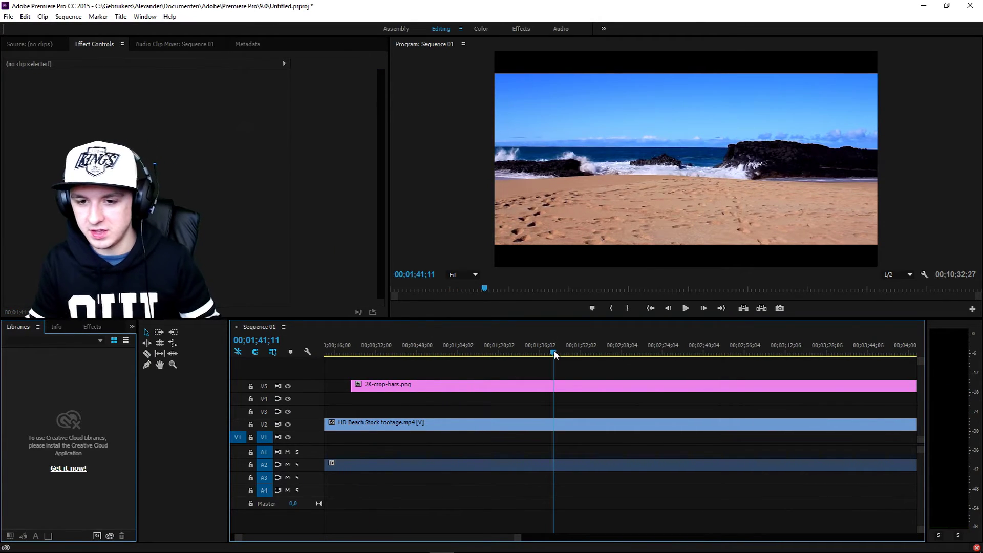
pyautogui.press('space')
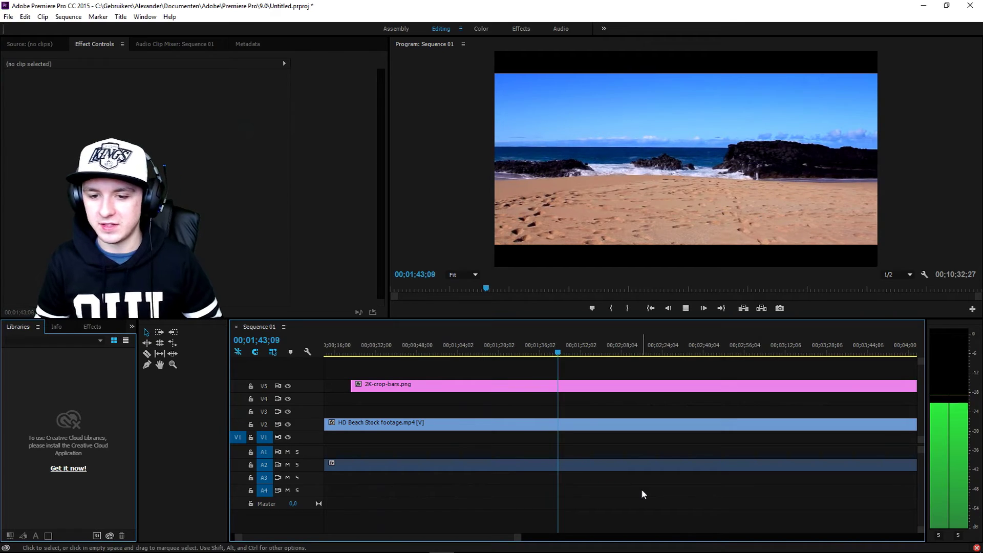